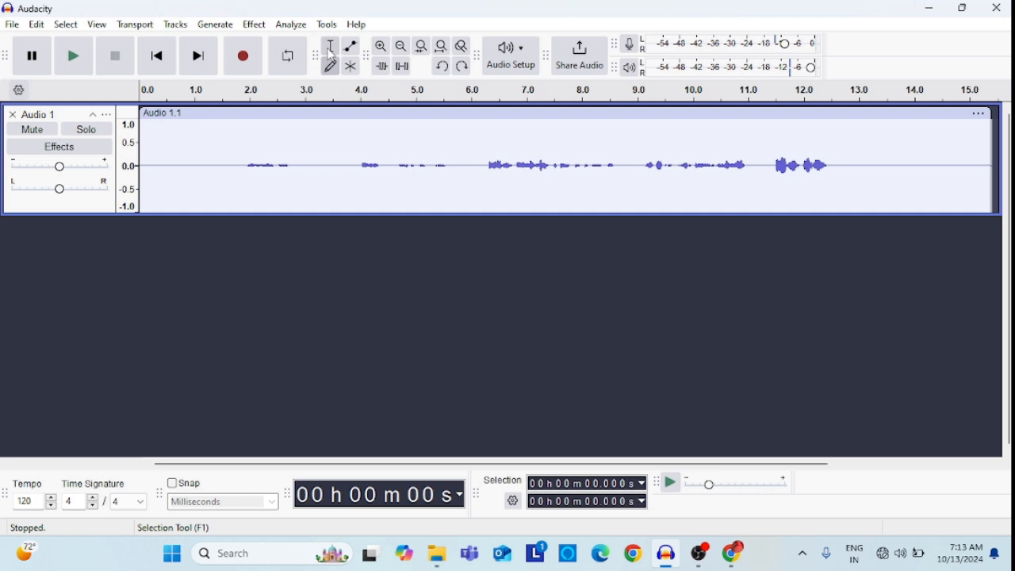
Select the audio from about 6.2 s to 8.0 s and fit that range to the window width
left_click(331, 47)
left_click_drag(482, 166, 582, 163)
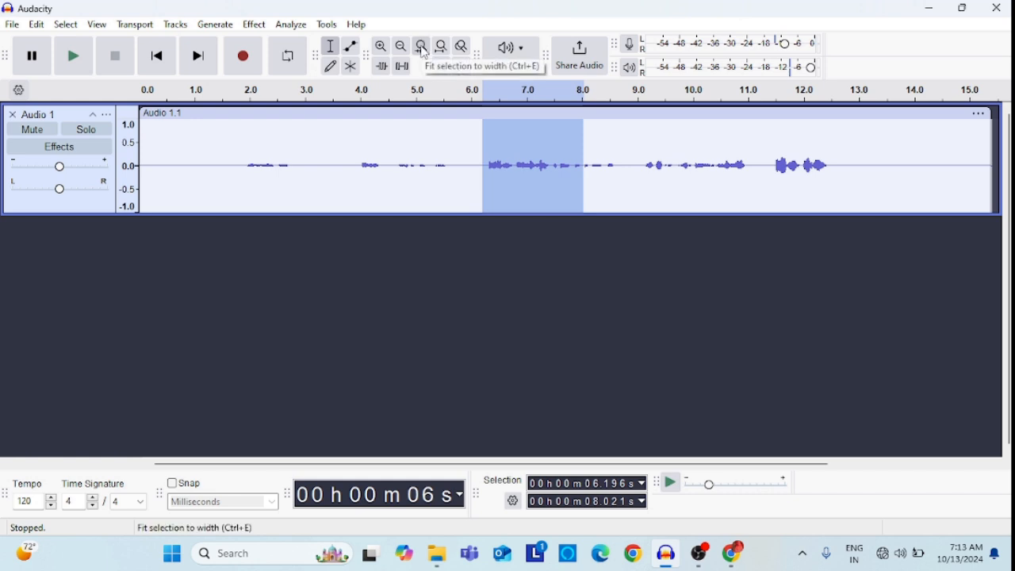
left_click(424, 52)
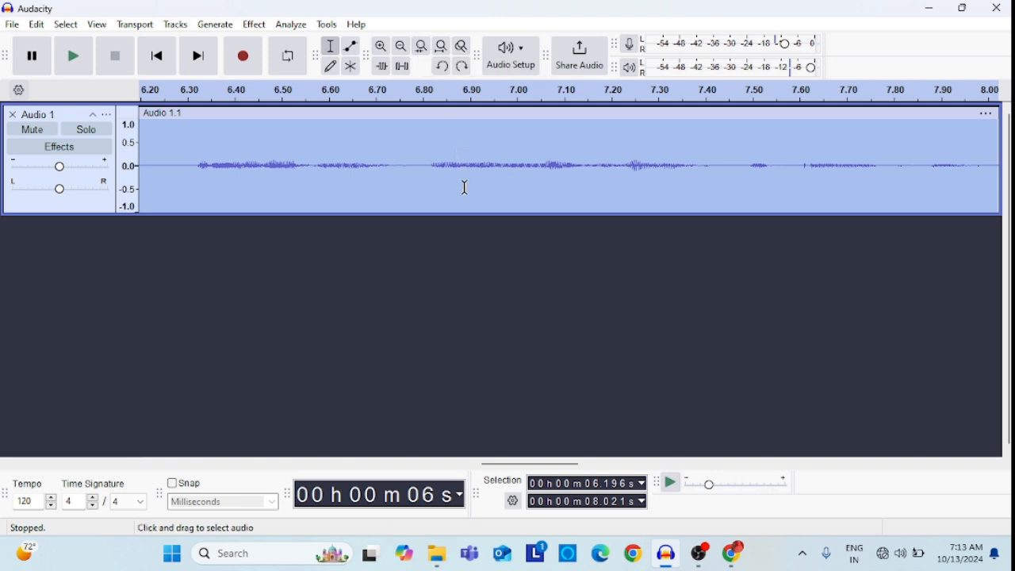
Raise several individual samples around 7.109 s well above the centre line with the Draw tool, and play the result
left_click(331, 67)
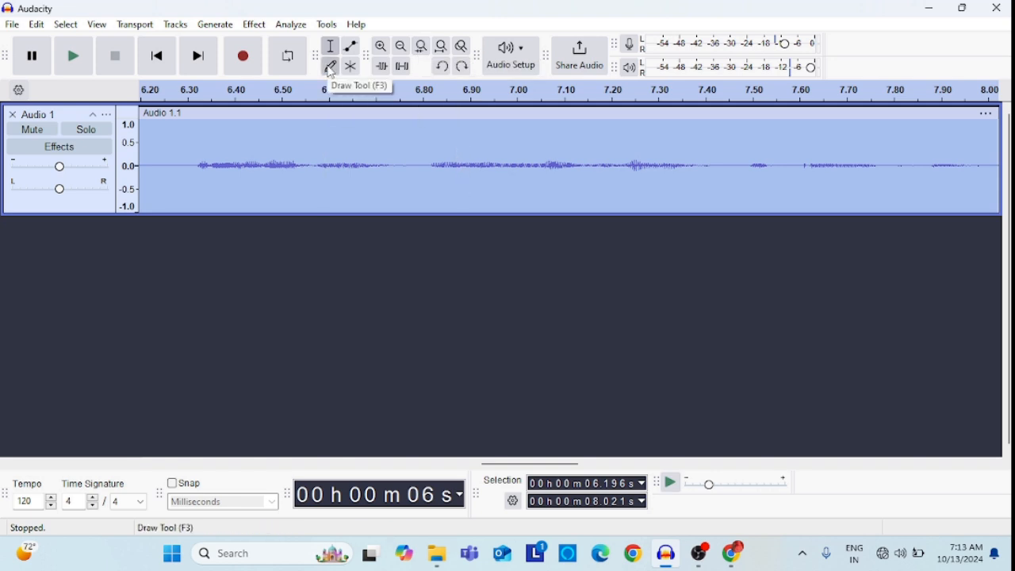
left_click(381, 46)
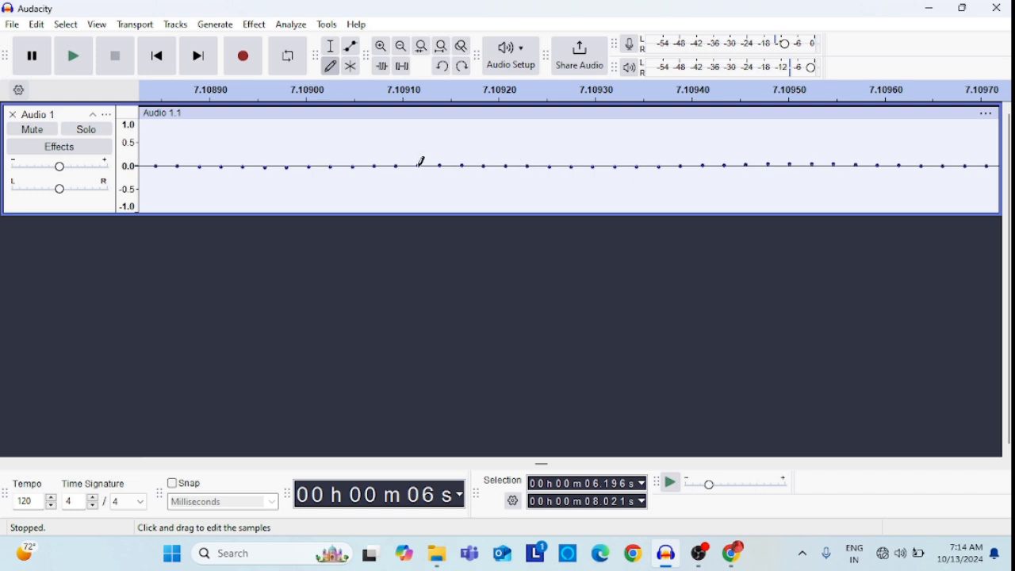
left_click_drag(420, 164, 421, 149)
left_click(286, 138)
left_click_drag(308, 168, 313, 135)
left_click_drag(242, 168, 246, 137)
key("ctrl+f")
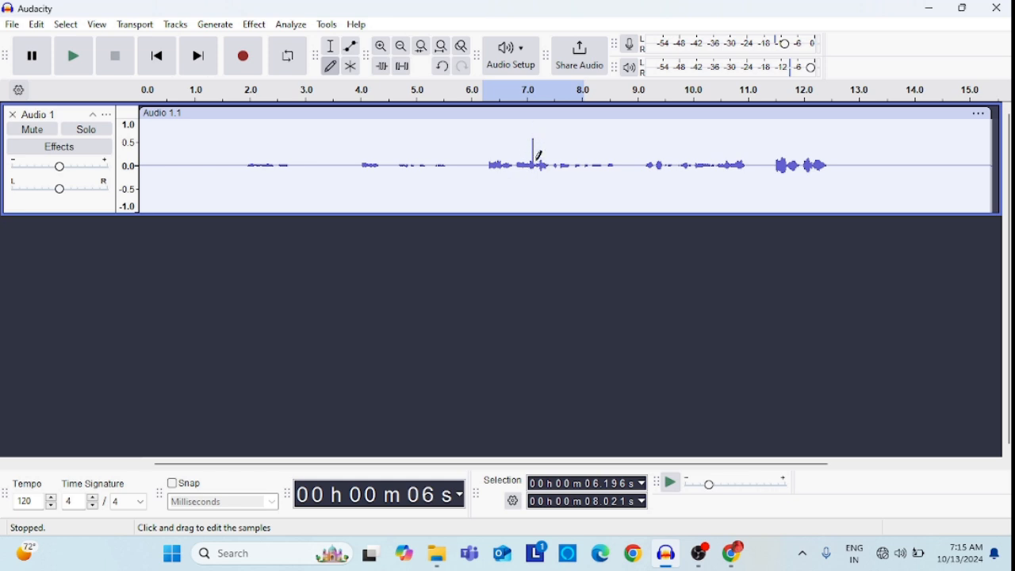
left_click(72, 63)
key("Home")
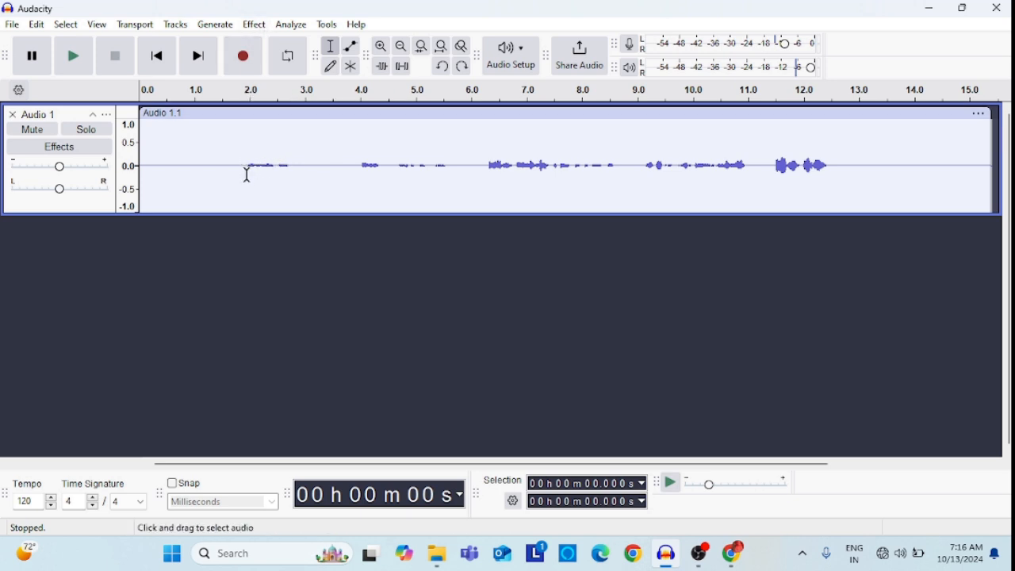
Copy the short section of audio between about 1.95 s and 2.75 s
left_click_drag(247, 165, 293, 168)
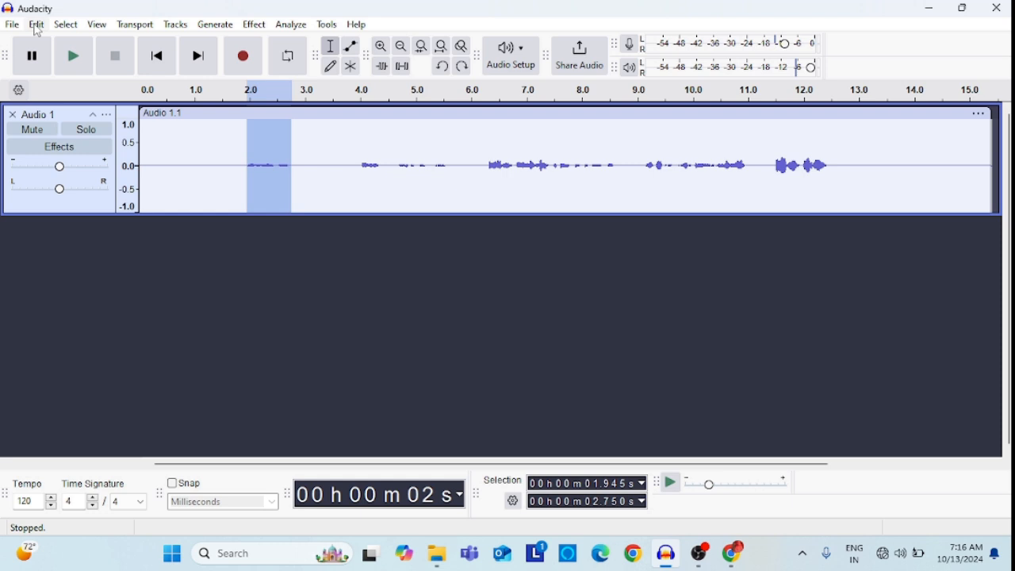
left_click(38, 25)
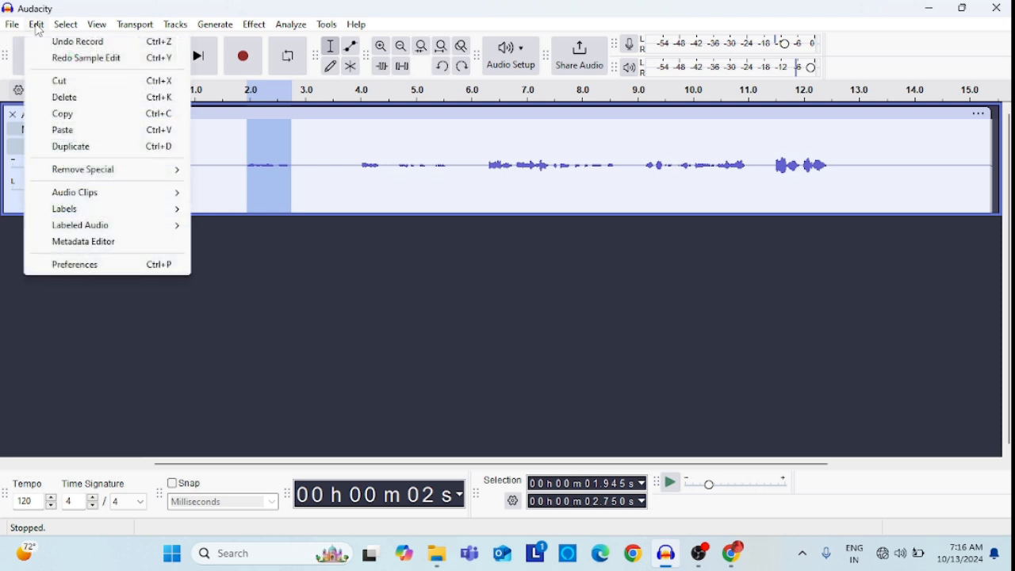
left_click(65, 119)
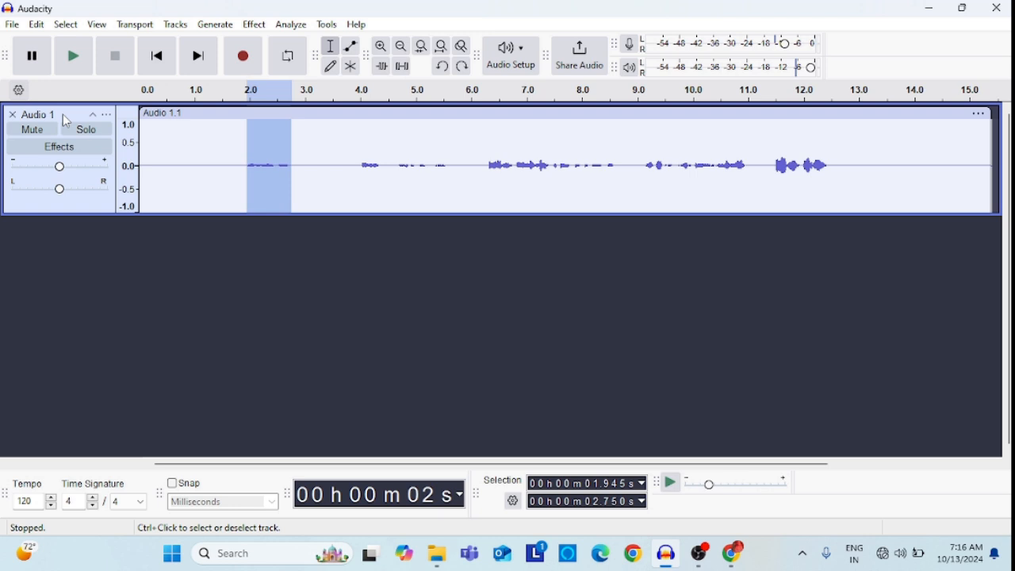
Paste the copied section into the silence at about 13.02 s and play the edited track
left_click(861, 167)
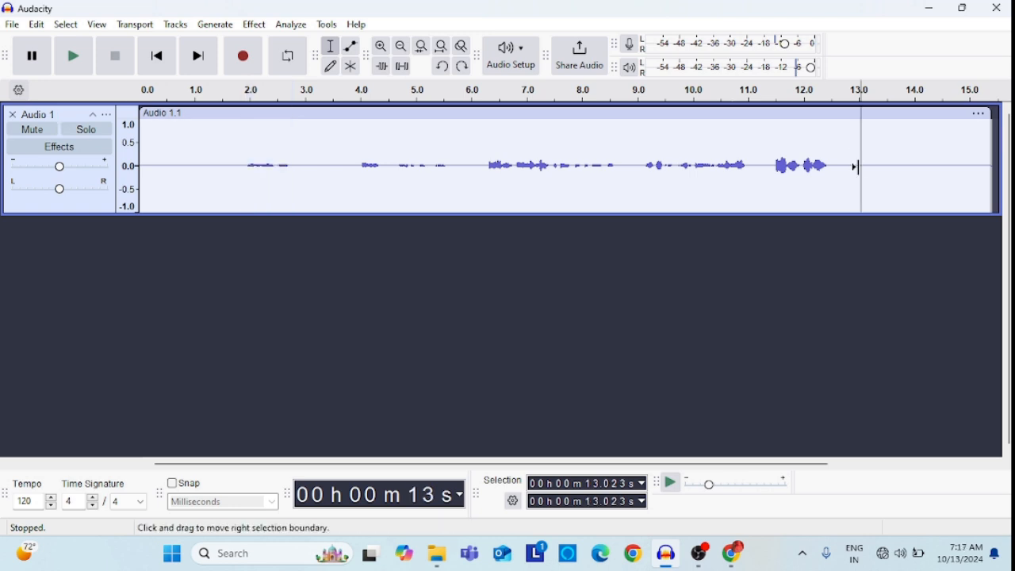
left_click(37, 25)
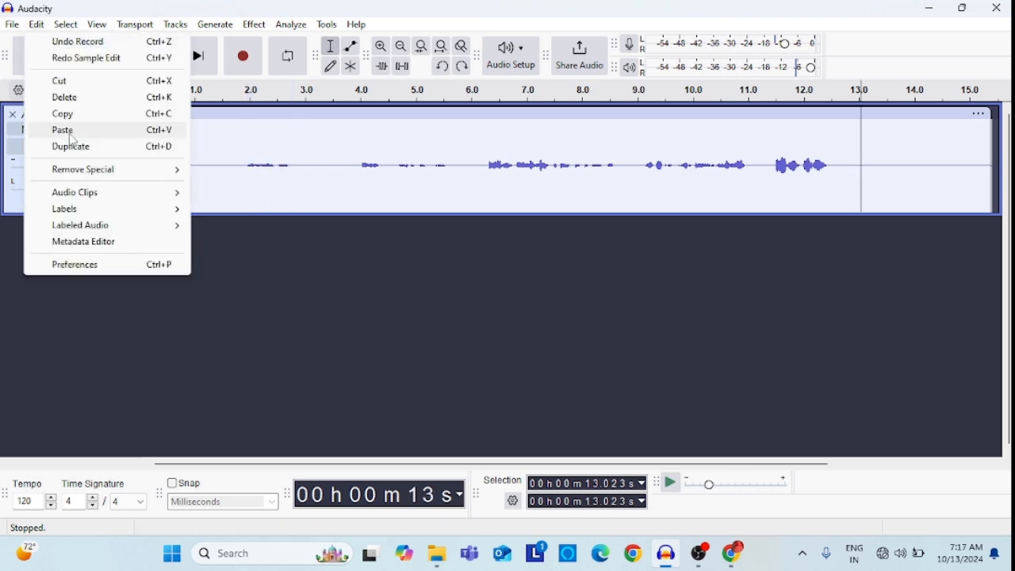
left_click(70, 133)
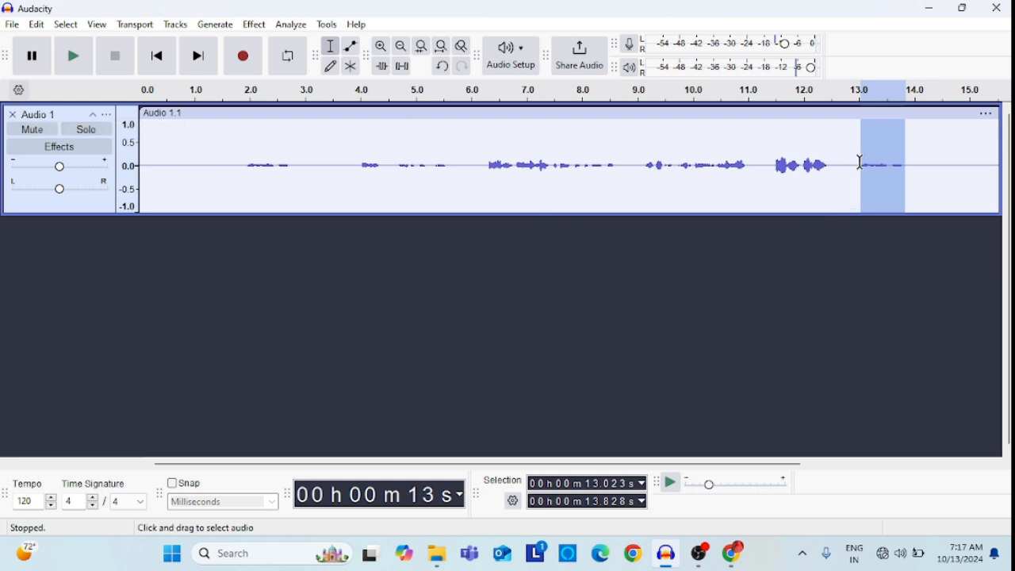
left_click(75, 61)
Apply the Noise Gate effect to the entire track using the Gate function, a -40 dB threshold and -24 dB level reduction
key("ctrl+a")
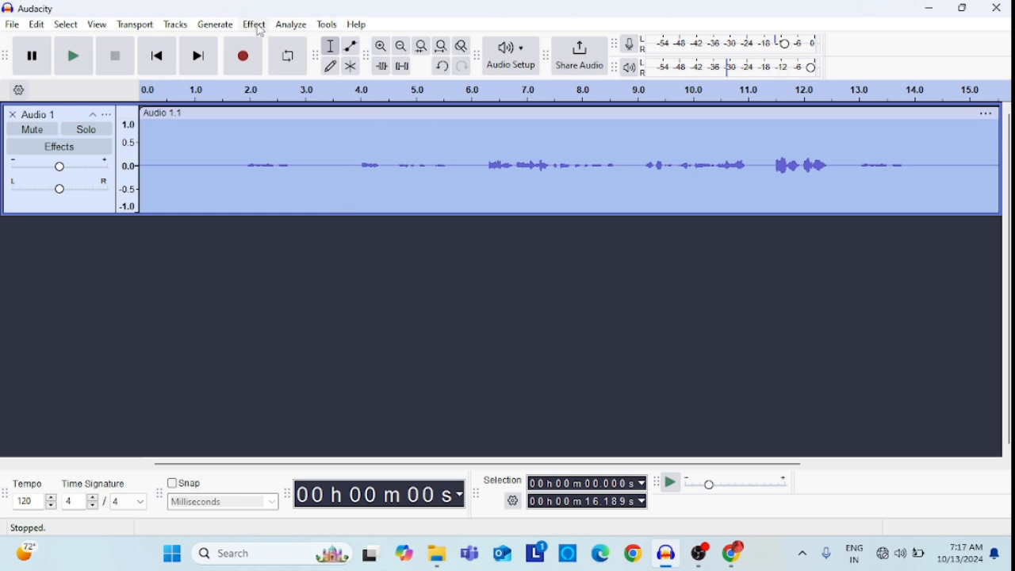
left_click(260, 30)
mouse_move(302, 215)
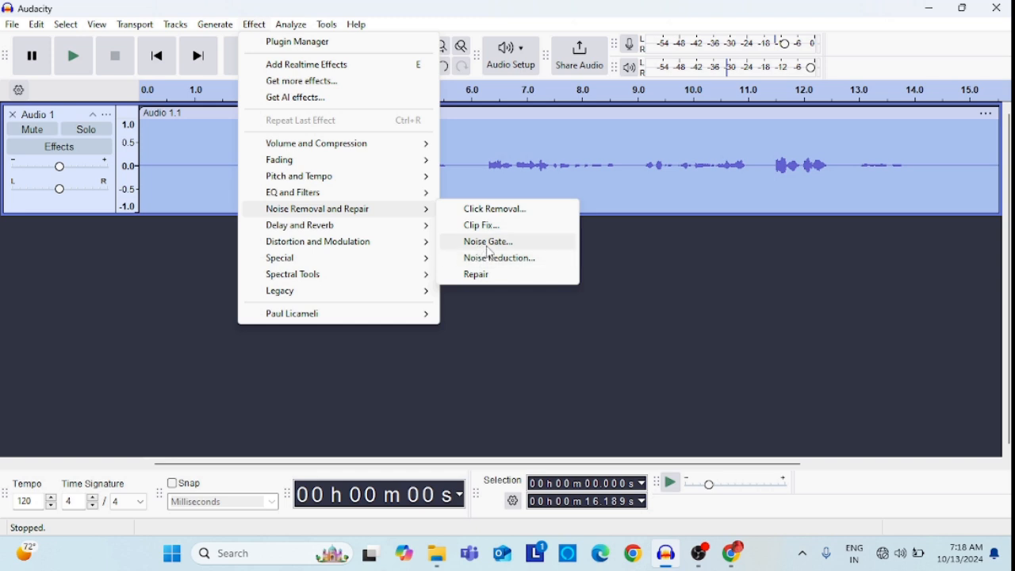
left_click(490, 243)
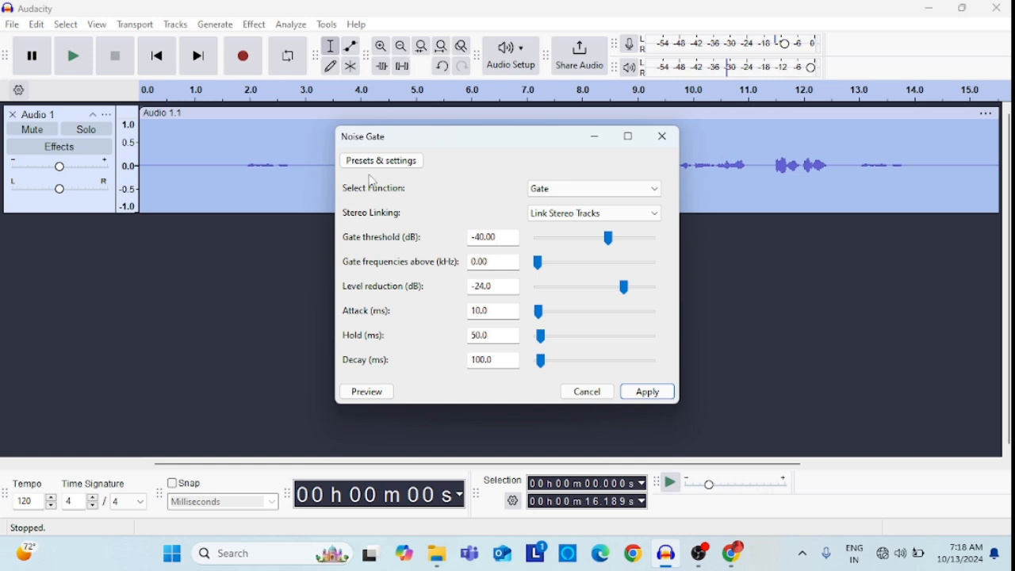
left_click(656, 191)
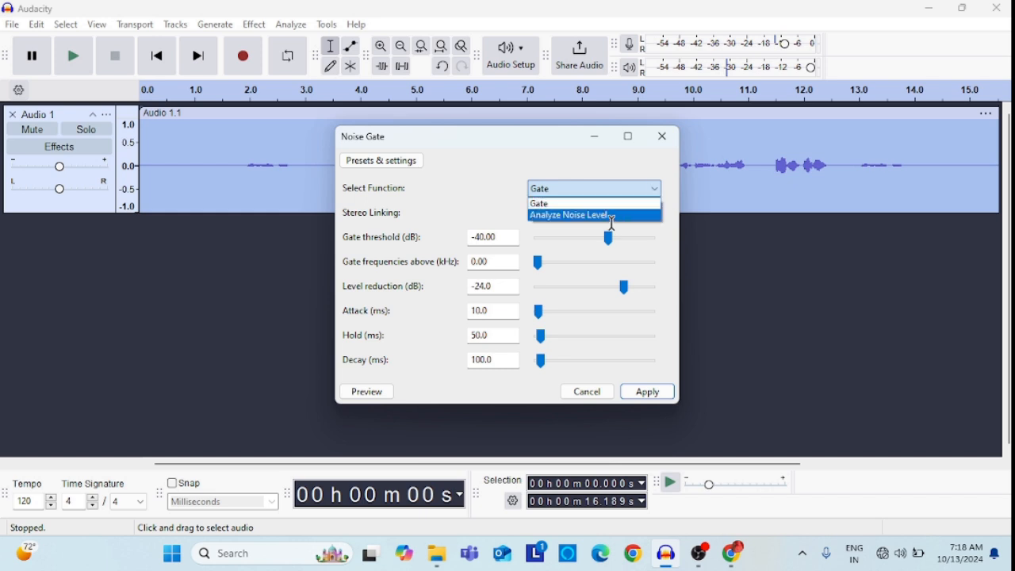
left_click(675, 216)
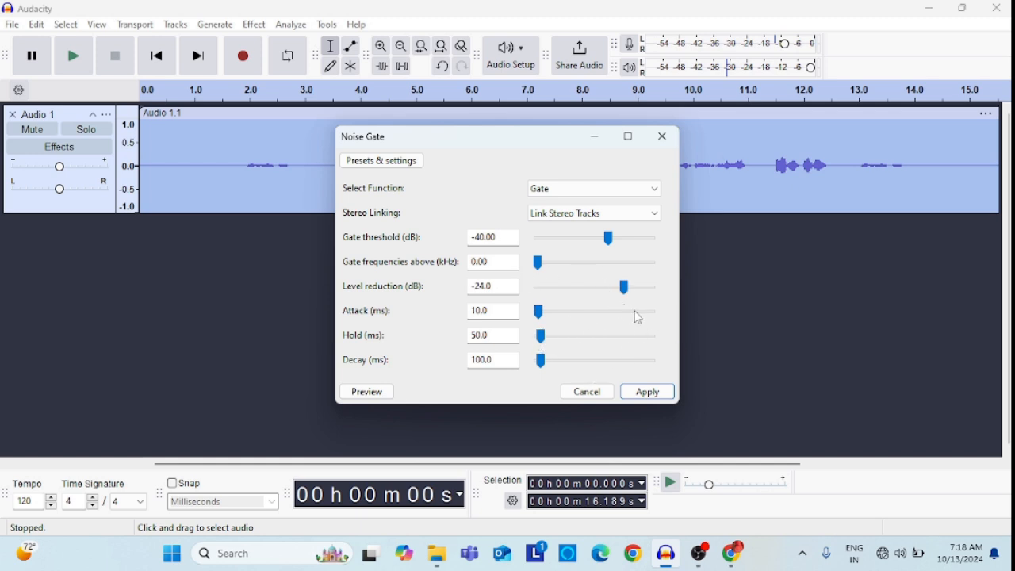
left_click(649, 392)
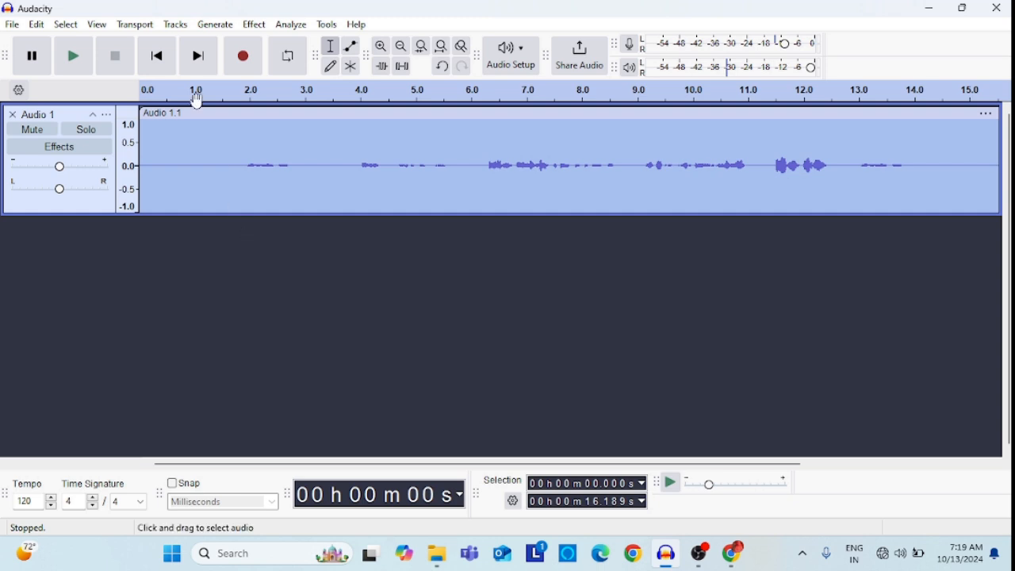
Capture a noise profile from the fully selected track for the Noise Reduction effect
left_click(254, 26)
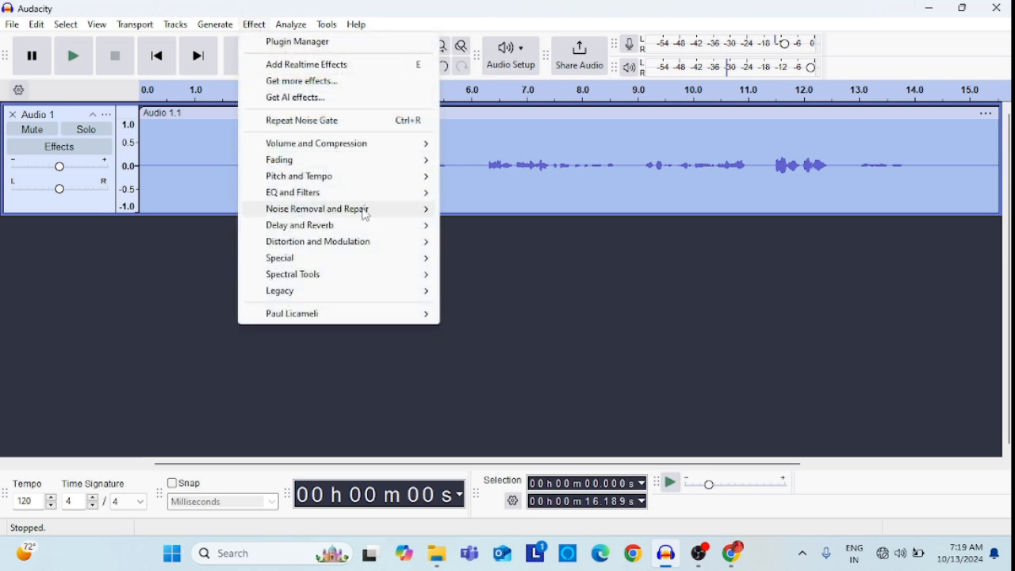
mouse_move(365, 211)
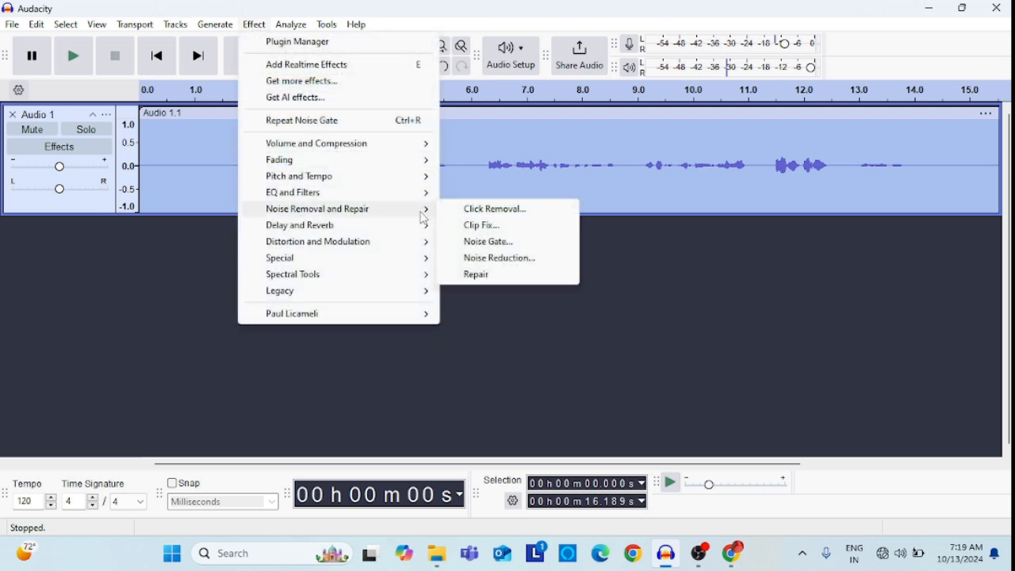
left_click(485, 260)
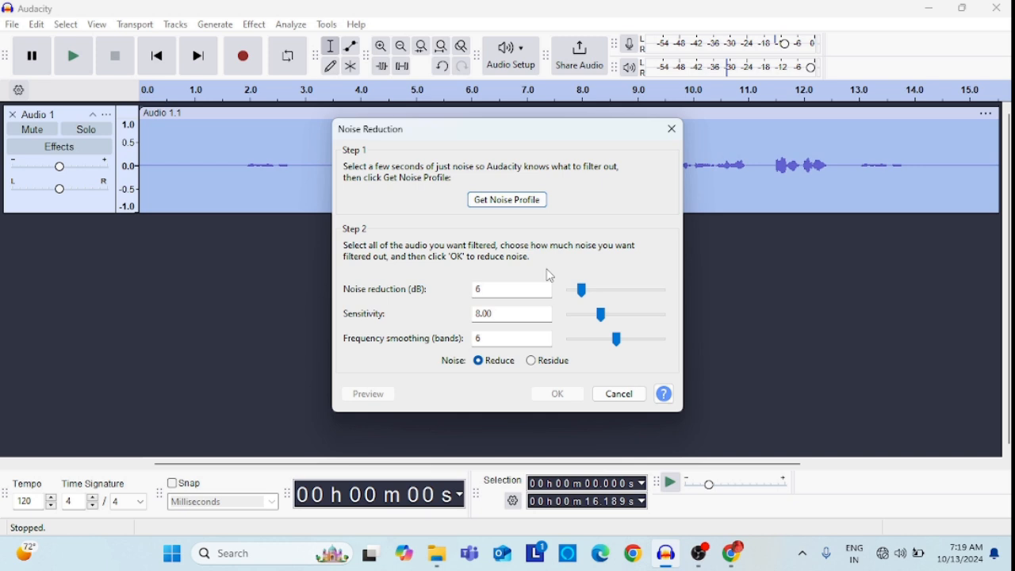
left_click(508, 199)
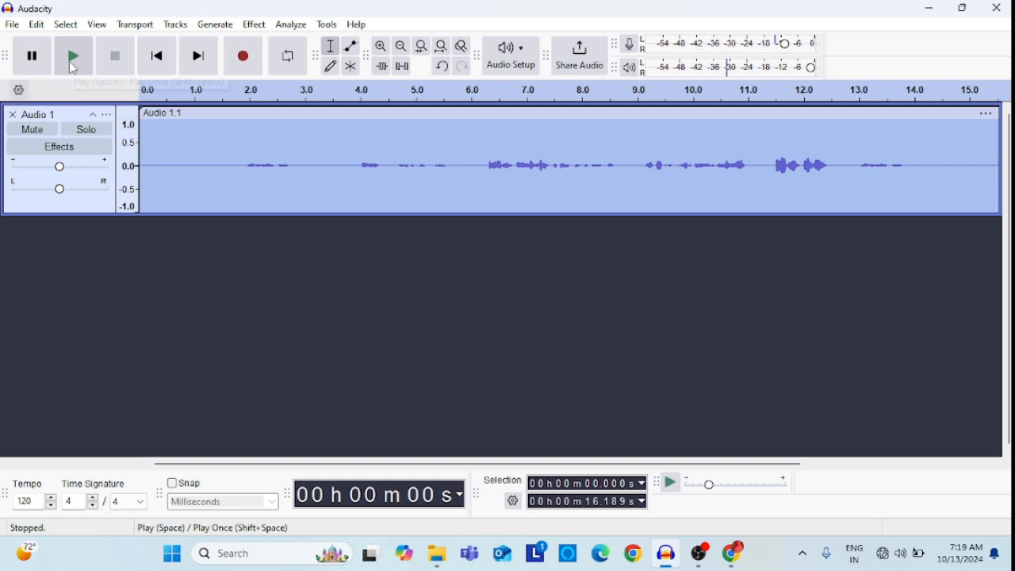
Play the selected track to check its sound and pause playback at about 5 s
left_click(73, 68)
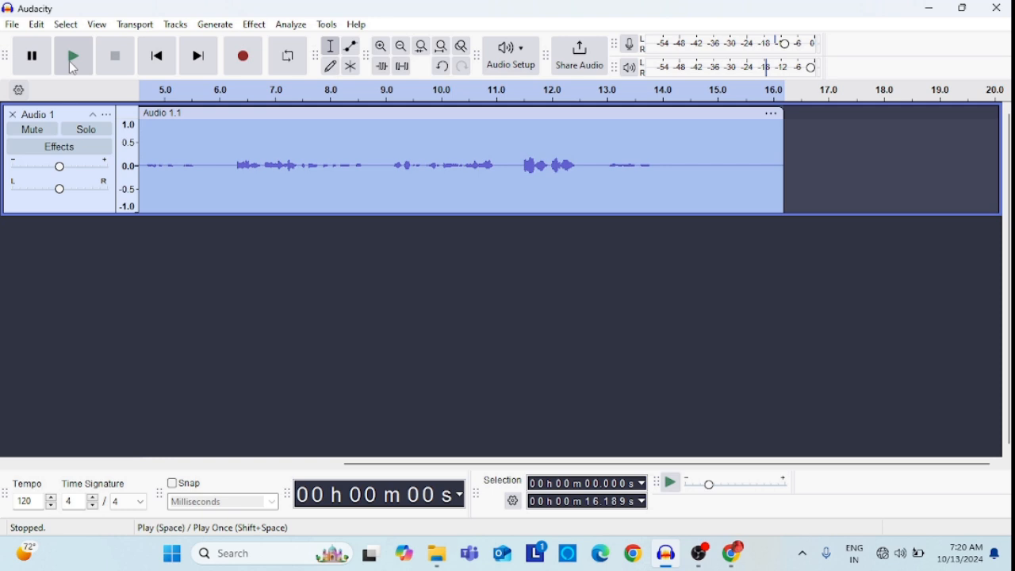
left_click(75, 56)
left_click(32, 57)
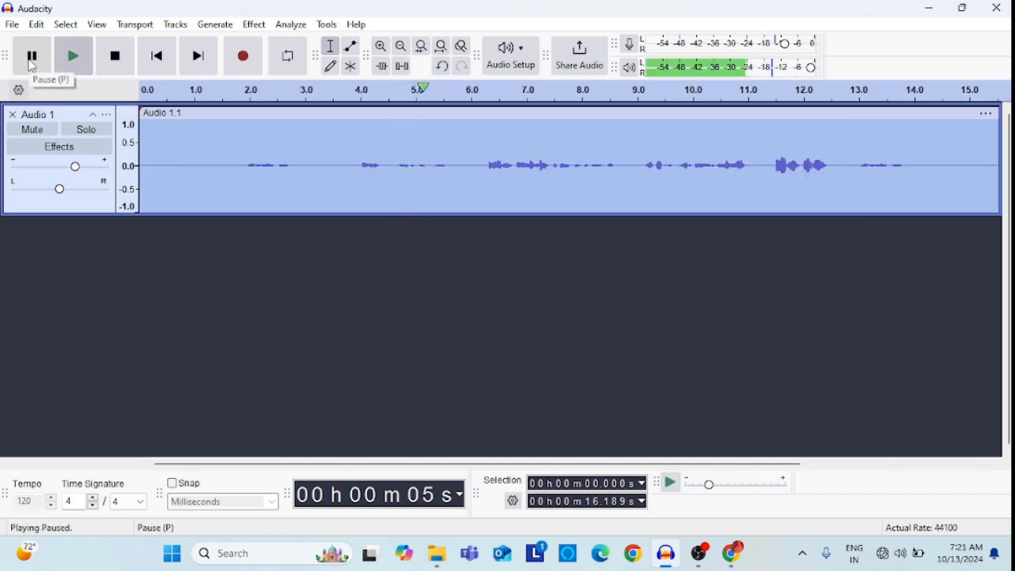
left_click(256, 25)
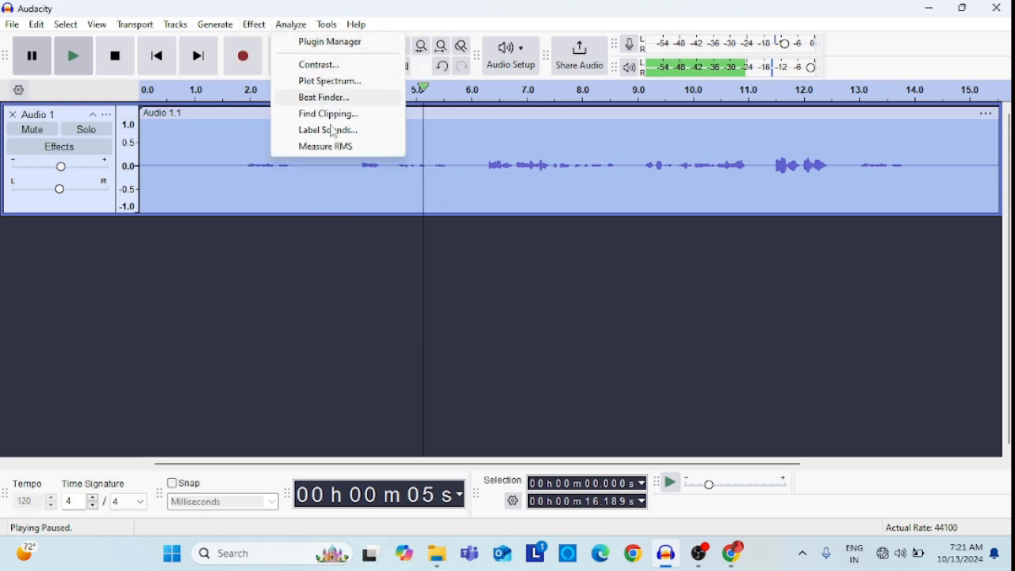
mouse_move(228, 32)
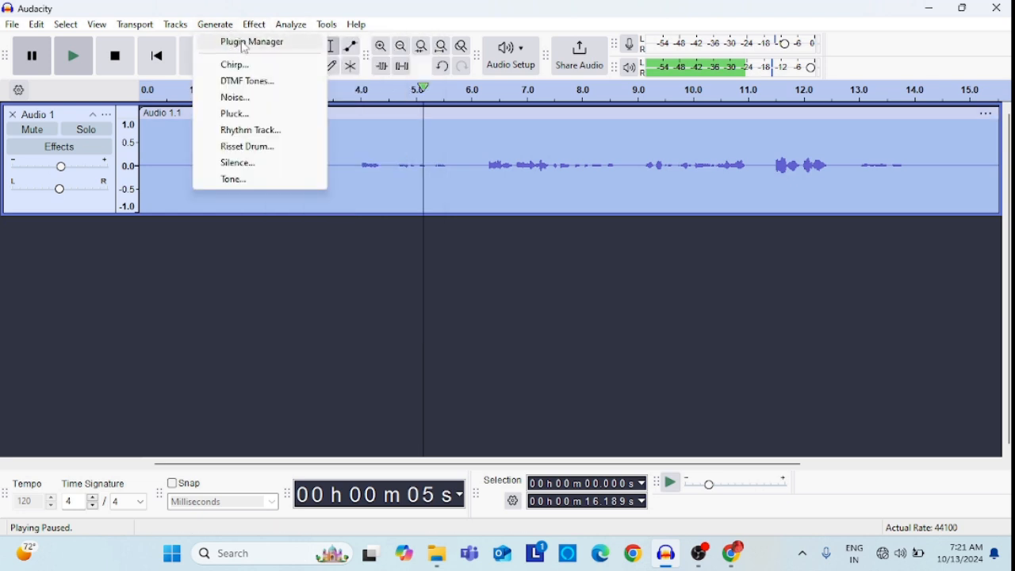
mouse_move(325, 149)
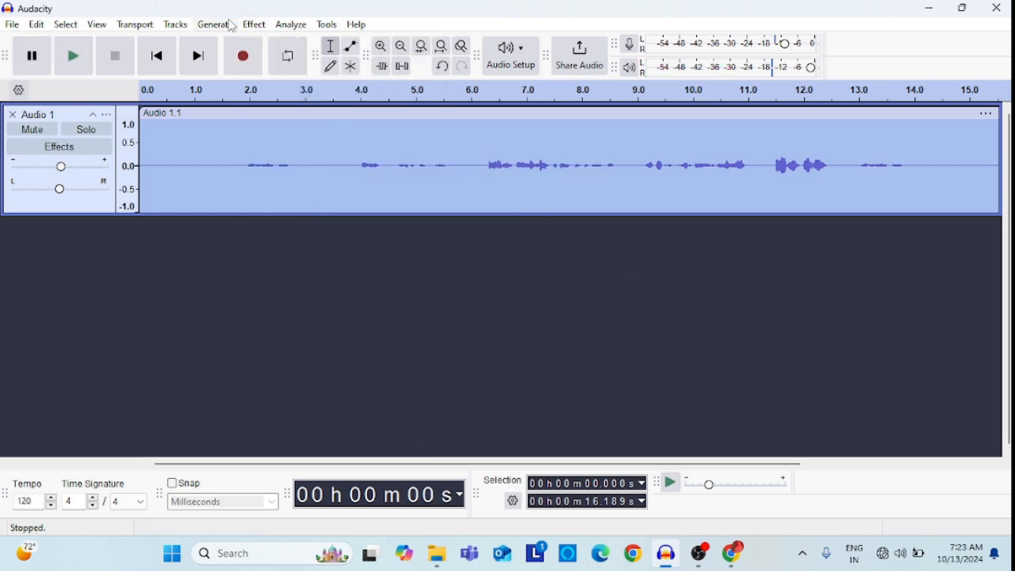
Apply Change Speed and Pitch to the whole track with a speed multiplier of 1.764, and play the result
left_click(255, 25)
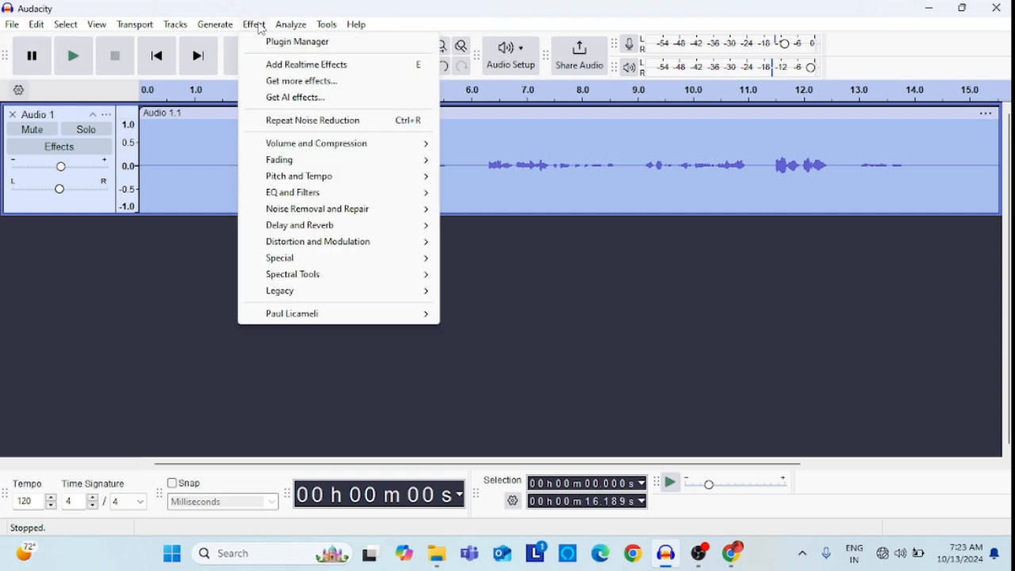
mouse_move(310, 161)
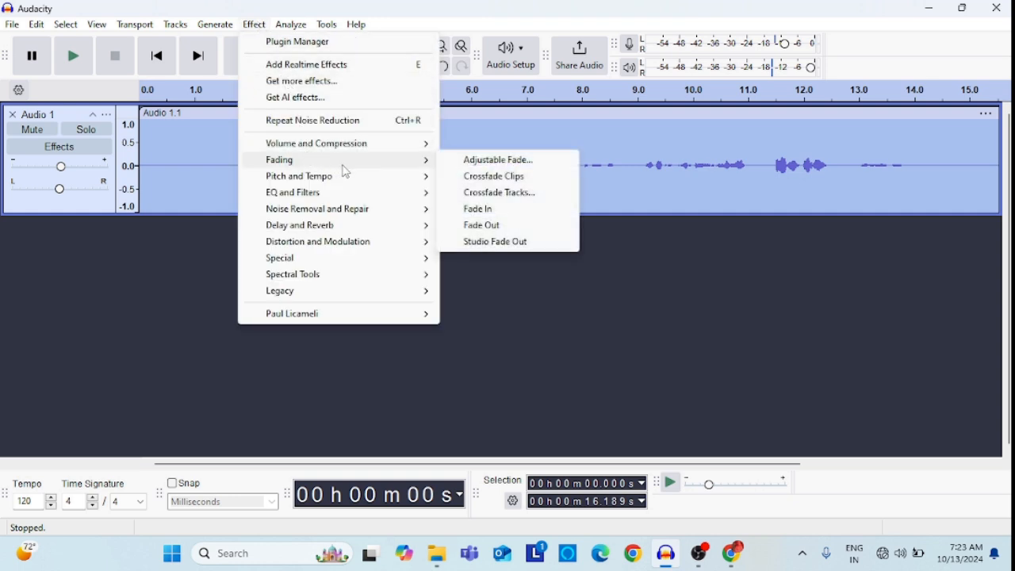
mouse_move(399, 178)
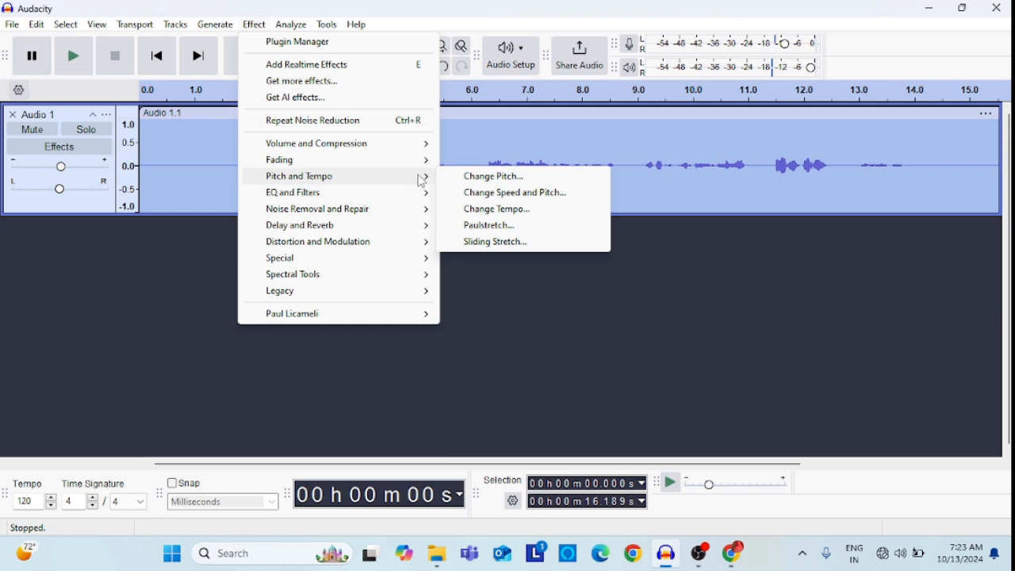
left_click(490, 193)
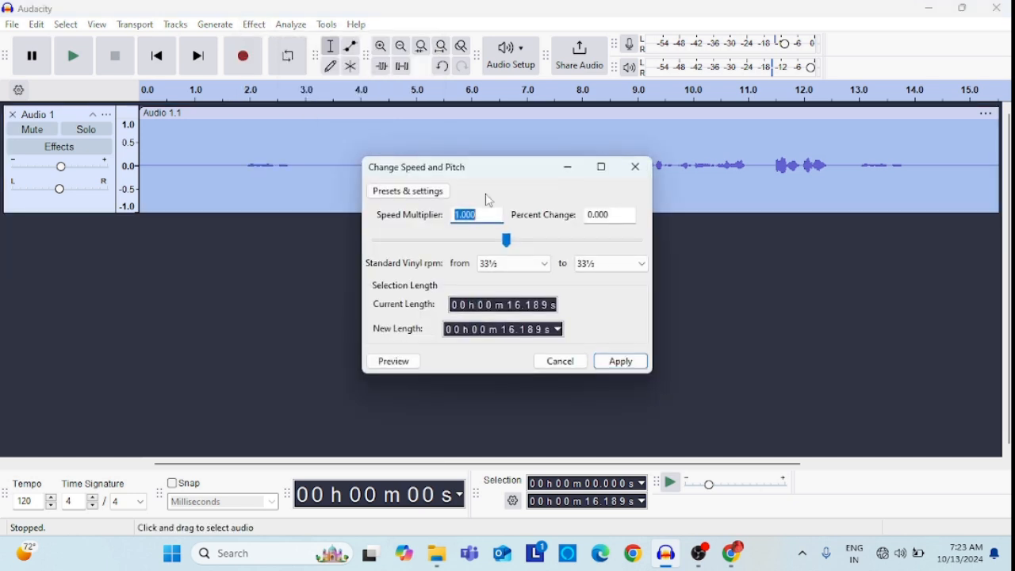
left_click_drag(507, 240, 538, 247)
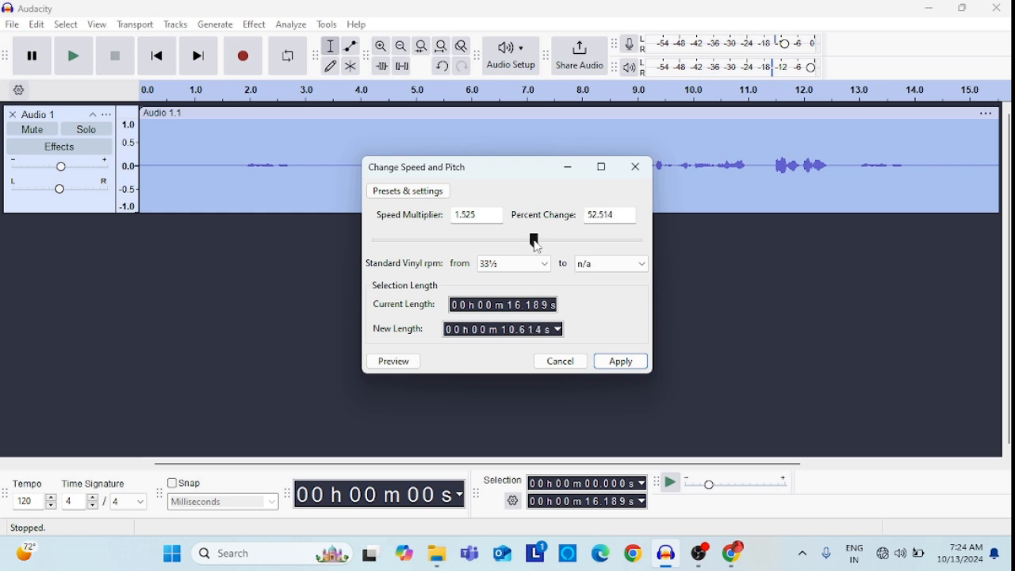
left_click_drag(537, 246, 546, 246)
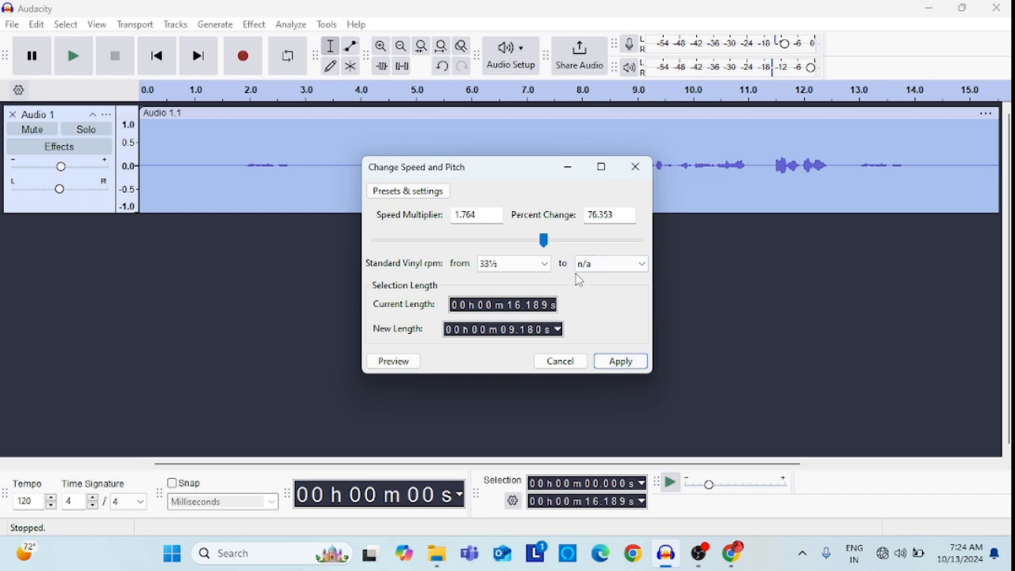
left_click(619, 366)
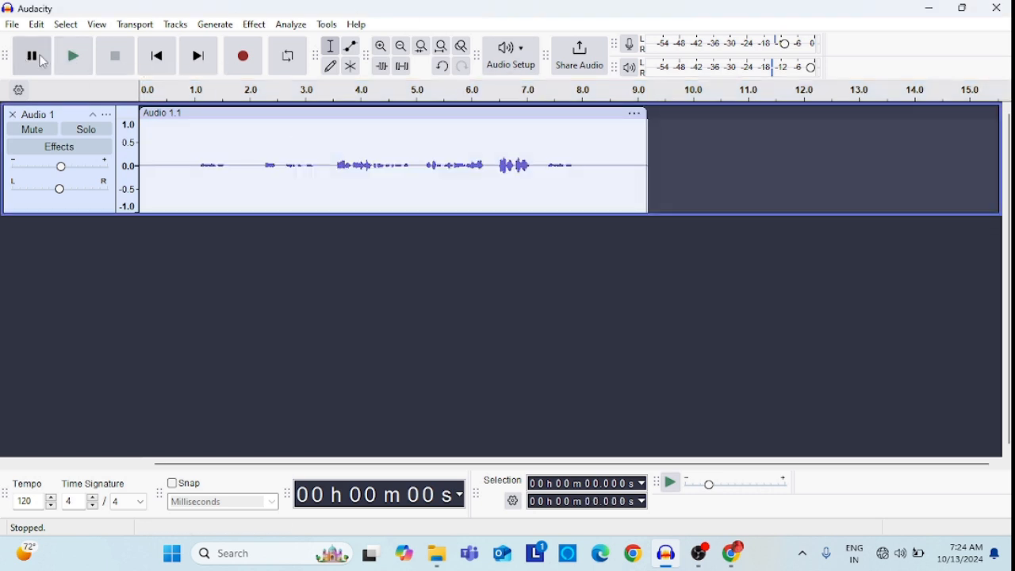
left_click(73, 57)
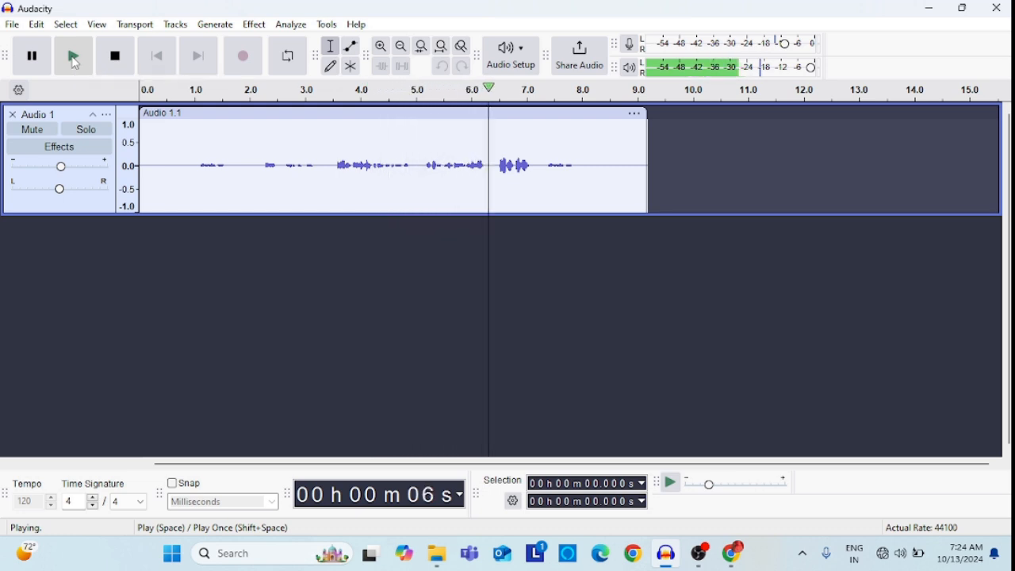
Halt playback and undo the Change Speed and Pitch effect on the track
left_click(36, 63)
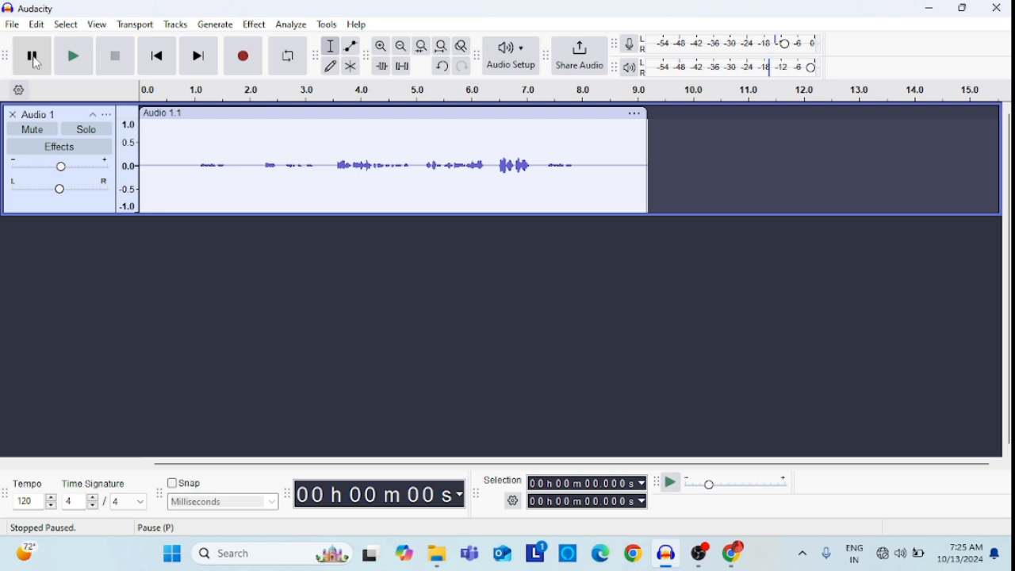
key("ctrl+z")
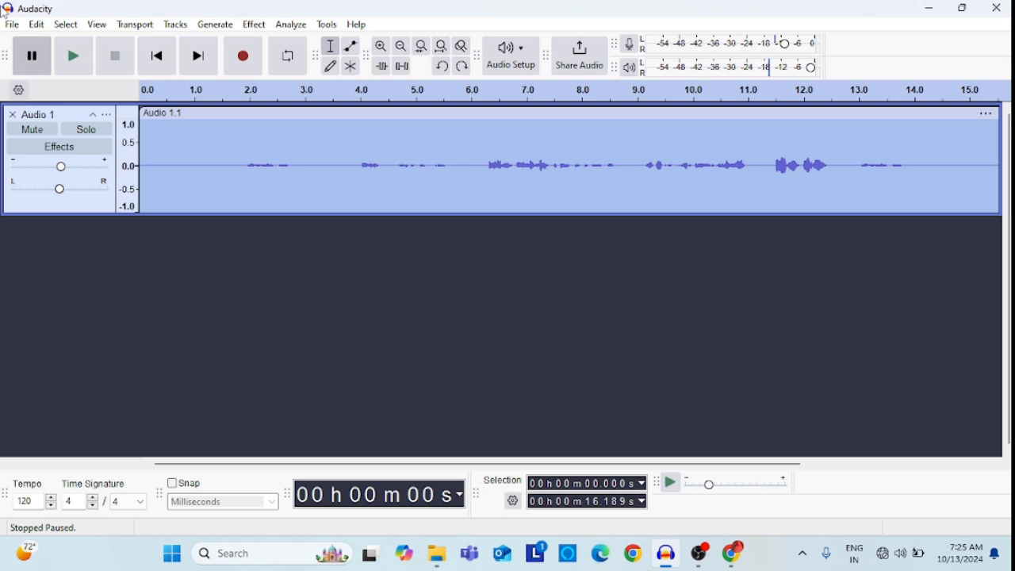
Apply Change Pitch to the whole track with a 76.353 percent change (9.82 semitones), then play the result and pause near the end
left_click(254, 24)
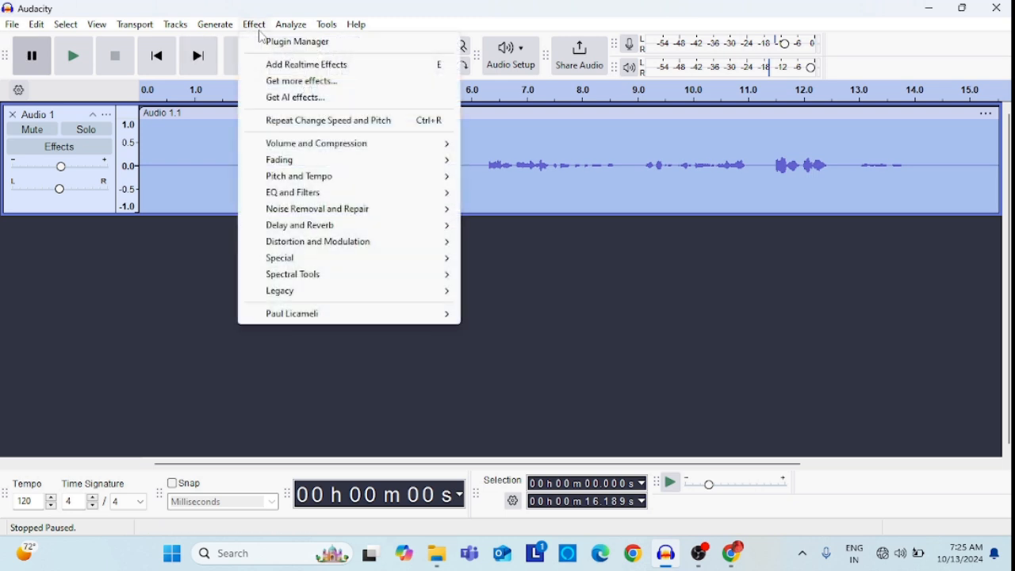
mouse_move(401, 179)
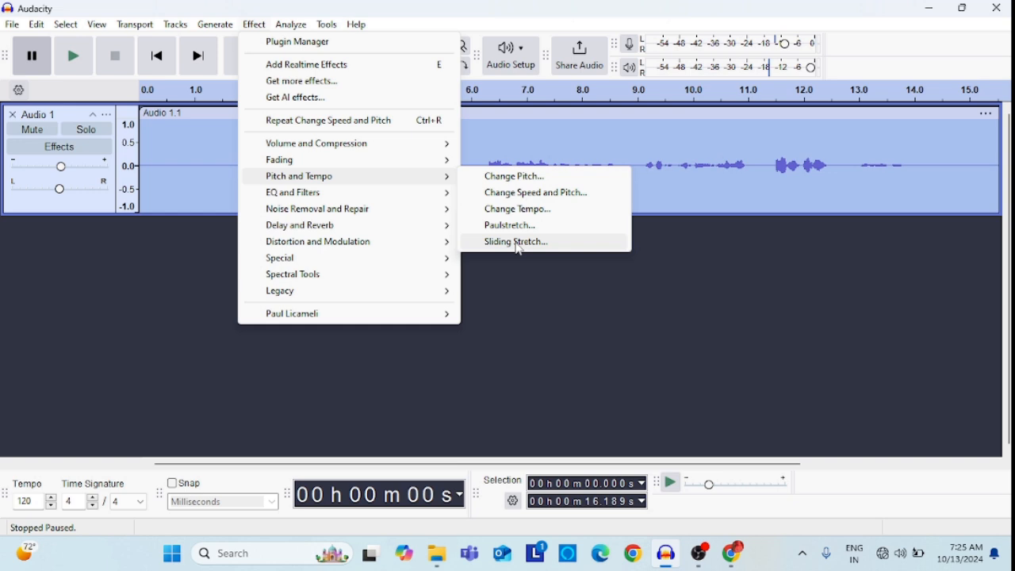
left_click(516, 177)
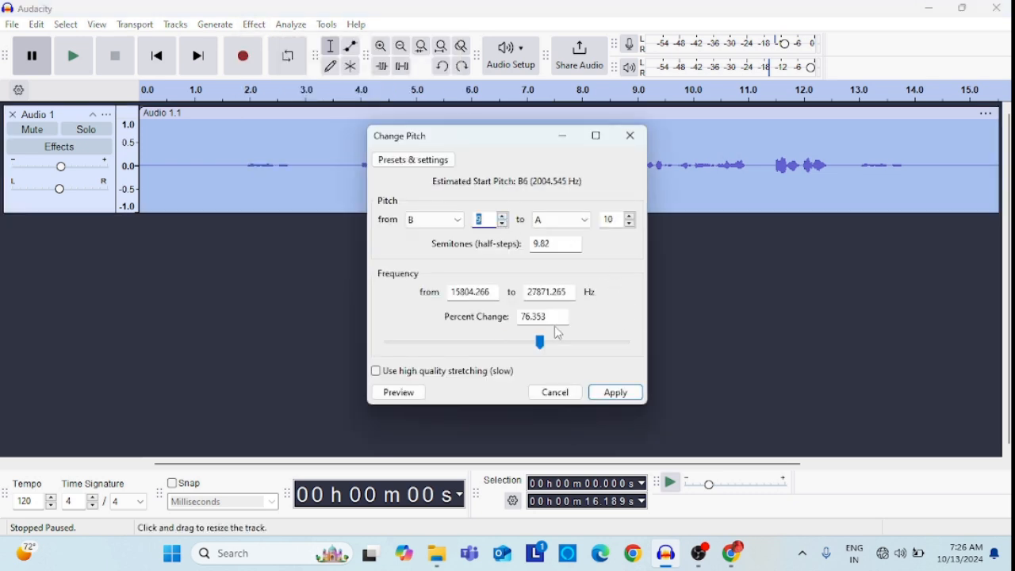
left_click(615, 394)
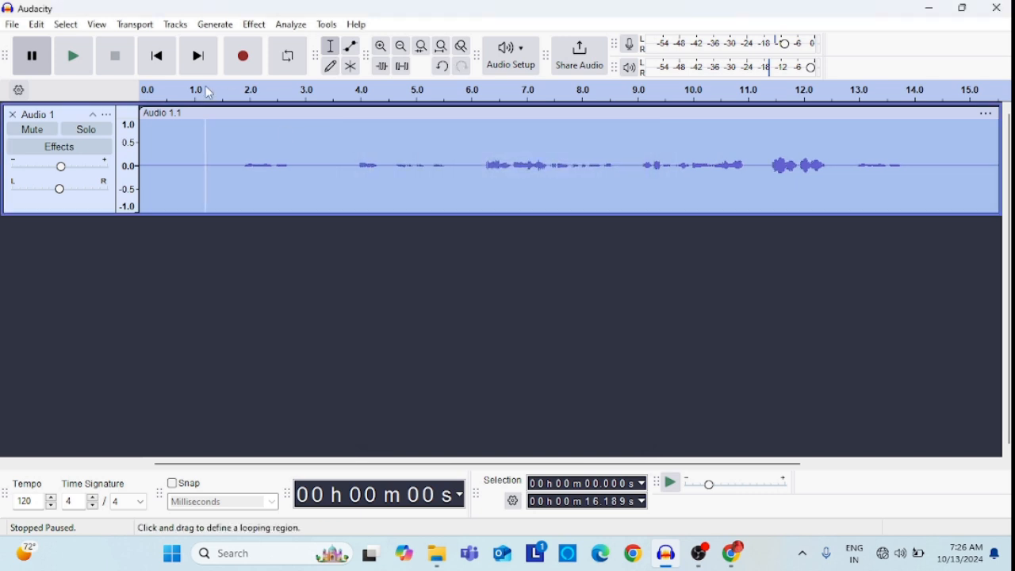
left_click(73, 57)
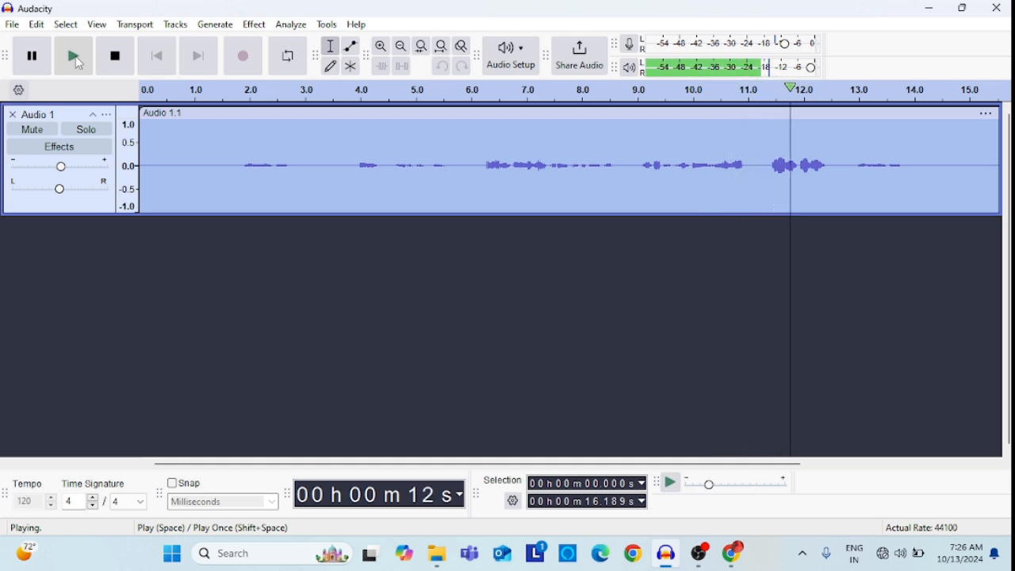
left_click(34, 61)
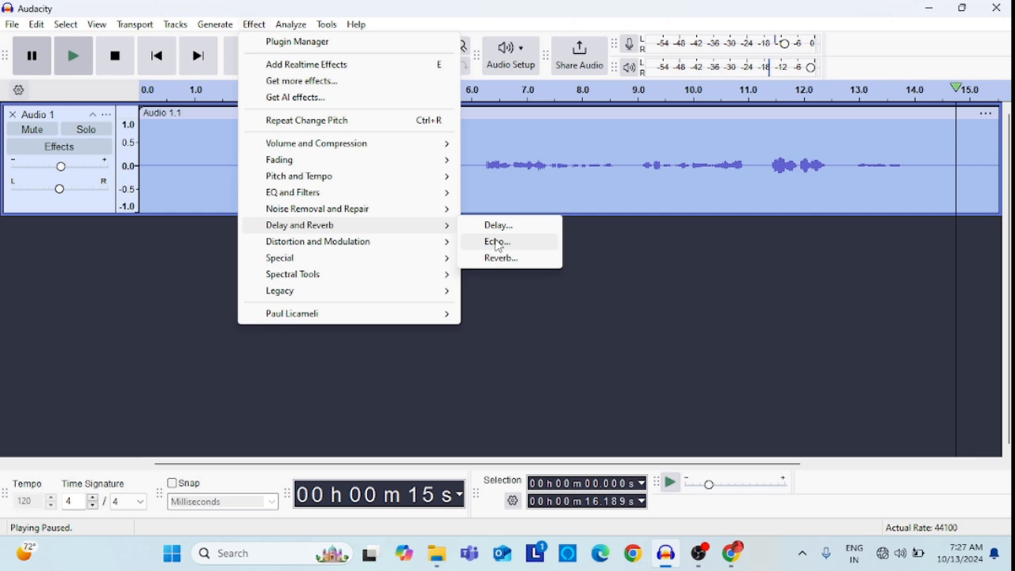
Apply the Echo effect to the whole track with a 5-second delay time and 0.2 decay factor, then play the result
left_click(499, 242)
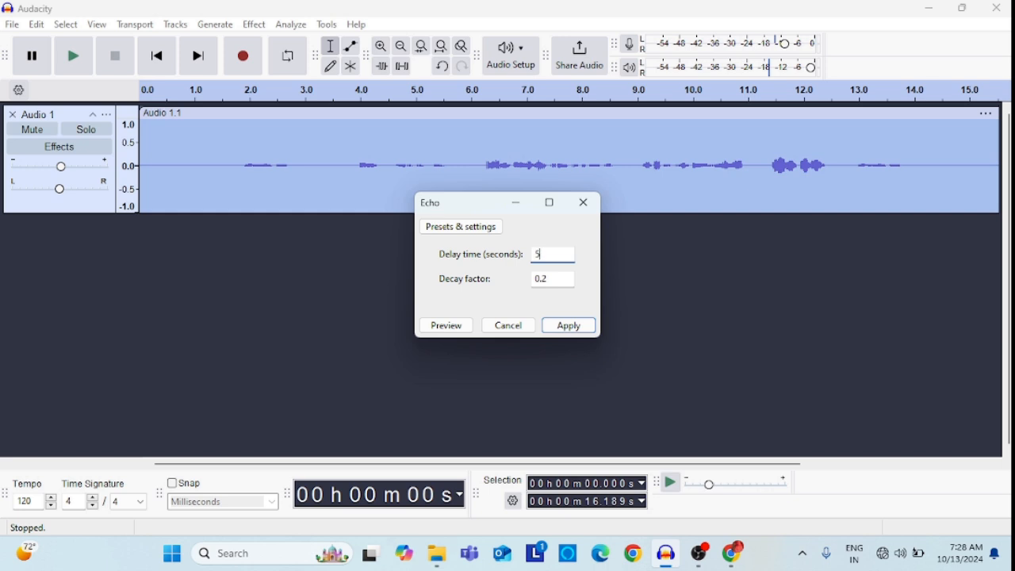
left_click(575, 329)
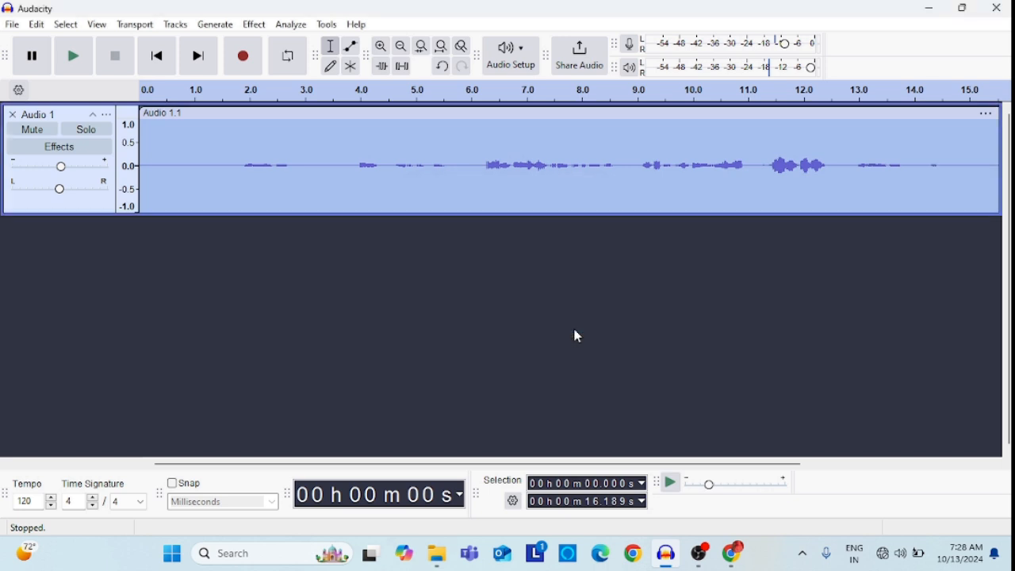
left_click(72, 59)
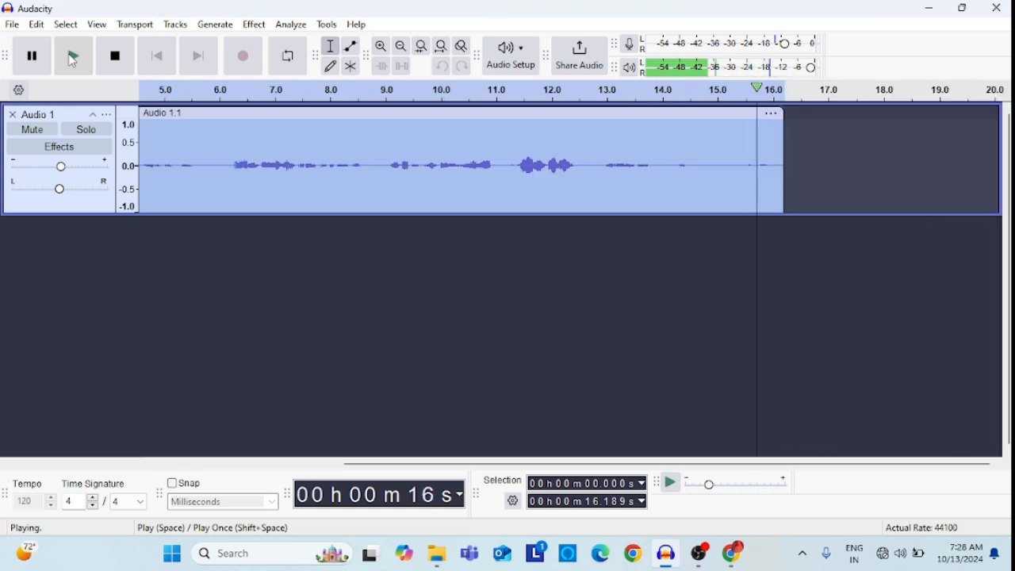
left_click(32, 63)
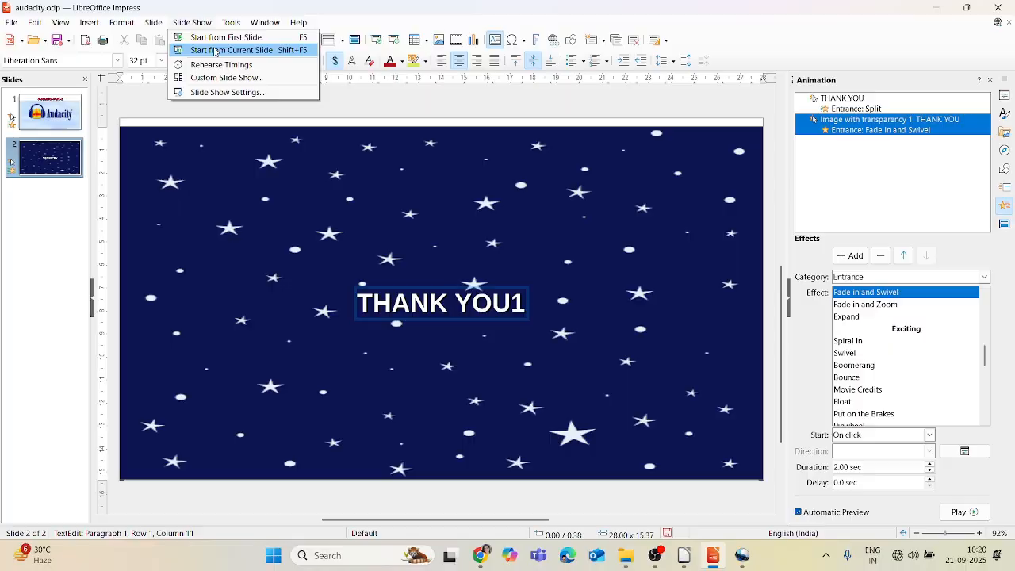
Switch to LibreOffice Impress and start the slide show of audacity.odp
key("Escape")
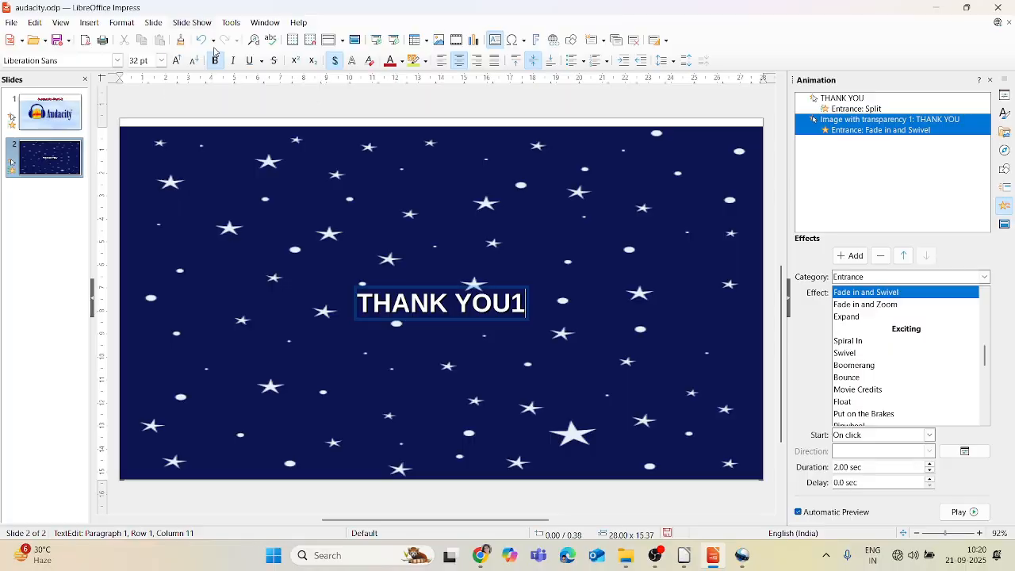
key("F5")
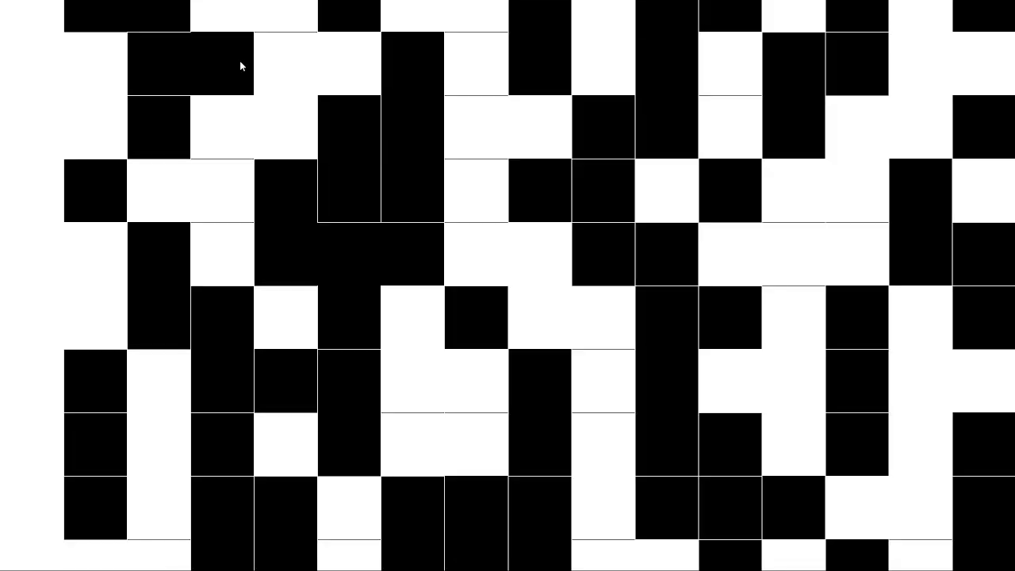